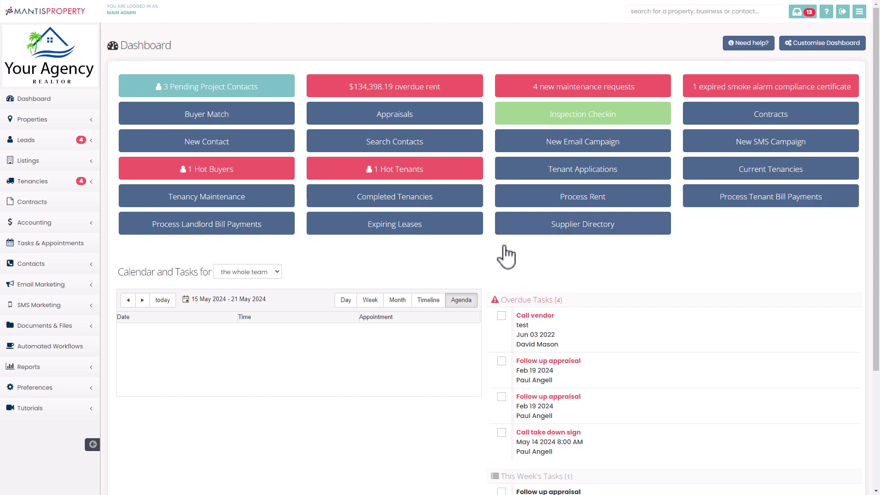
Open the custom fields settings for contacts in the account preferences
click(65, 389)
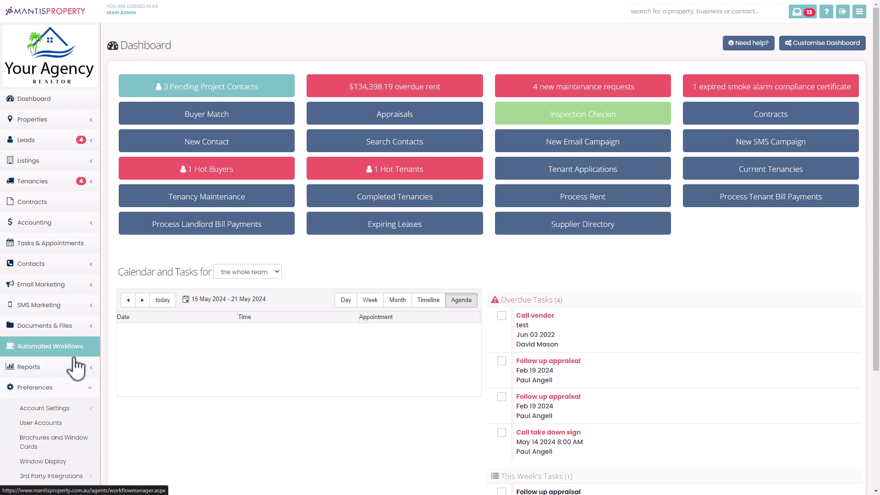
scroll(74, 366, down, 3)
click(69, 271)
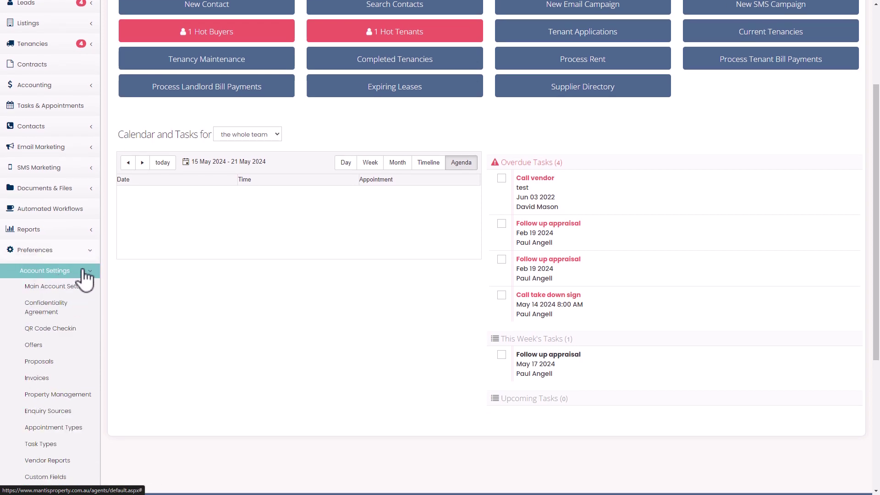
scroll(84, 291, down, 2)
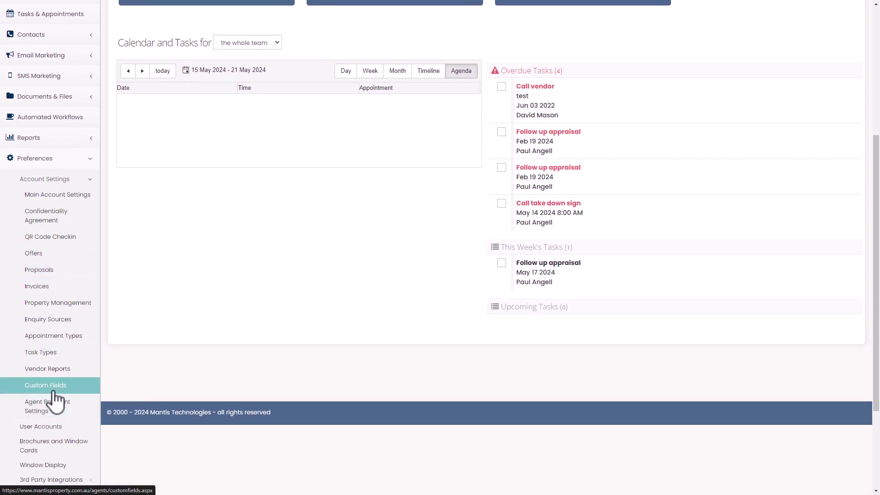
click(51, 388)
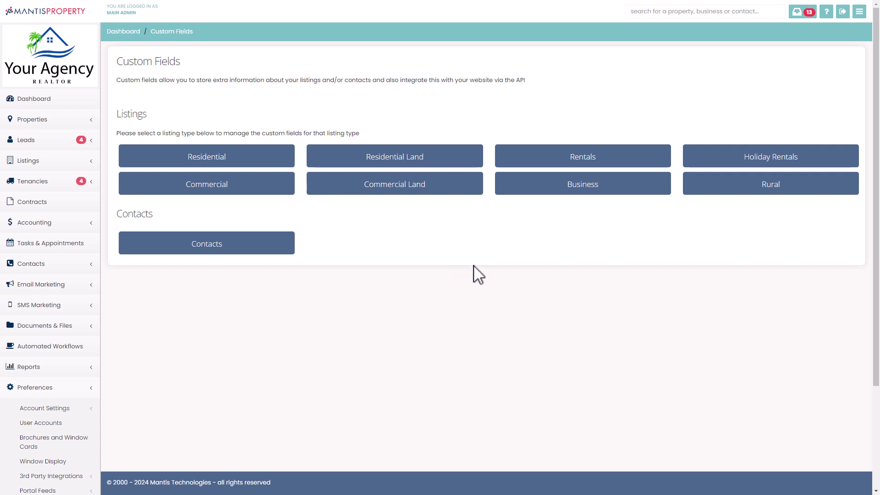
click(254, 239)
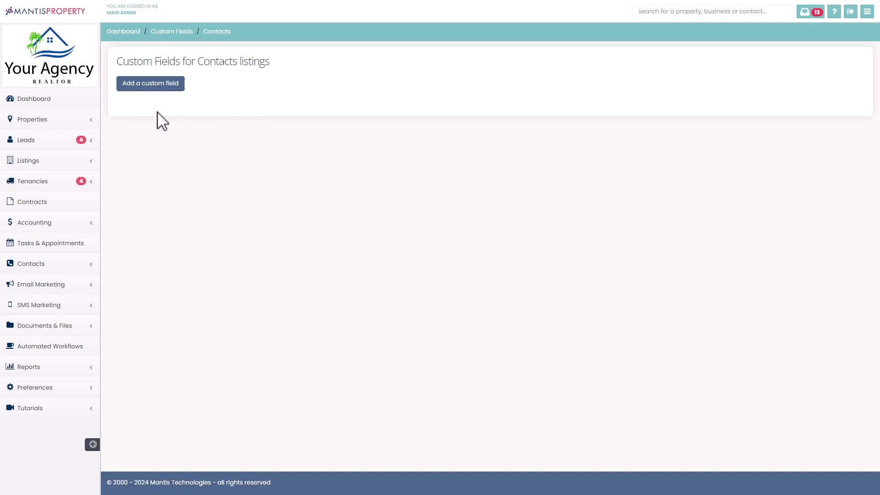
Add a contact custom field named "Contact Type" with the type Drop Down List
click(151, 88)
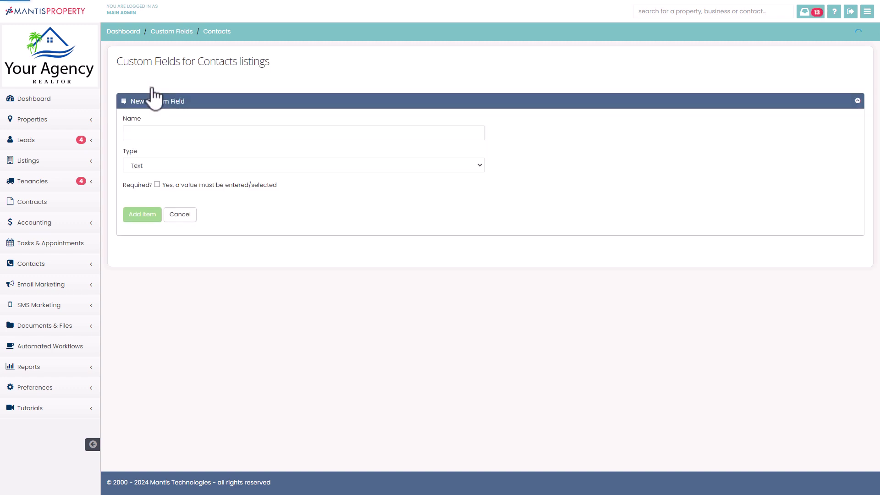
click(150, 134)
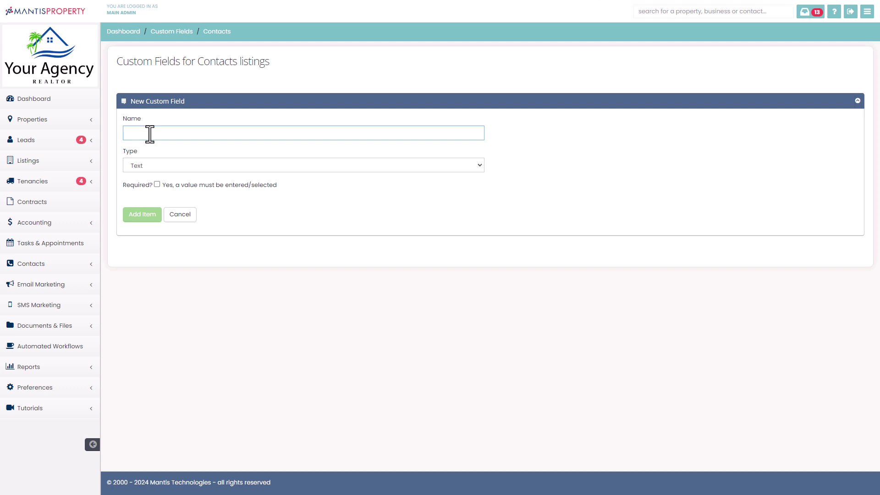
text(Contact Type)
click(177, 165)
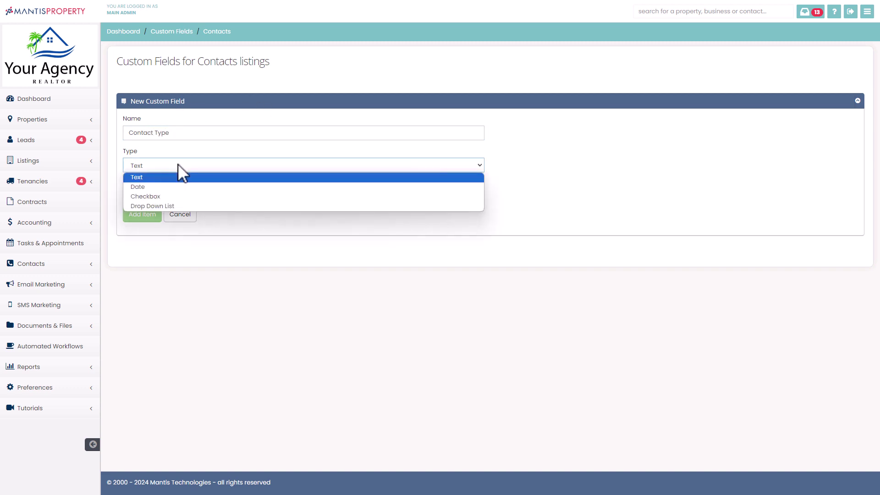
click(227, 206)
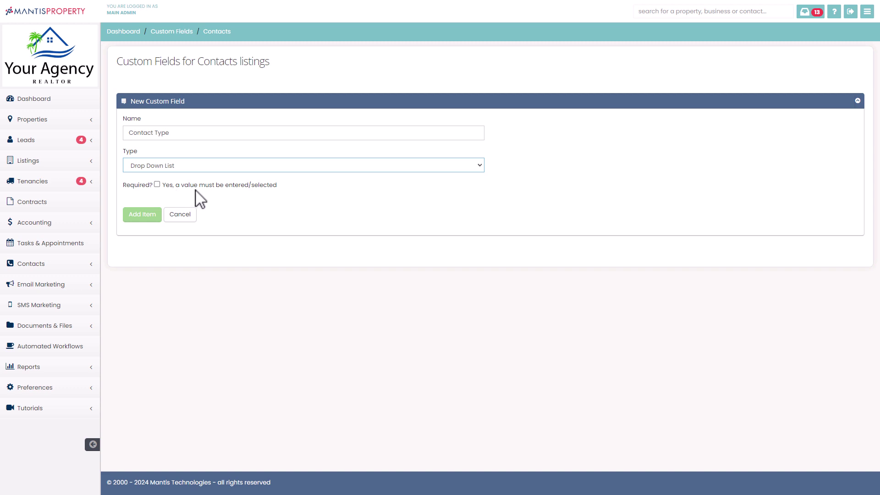
click(142, 216)
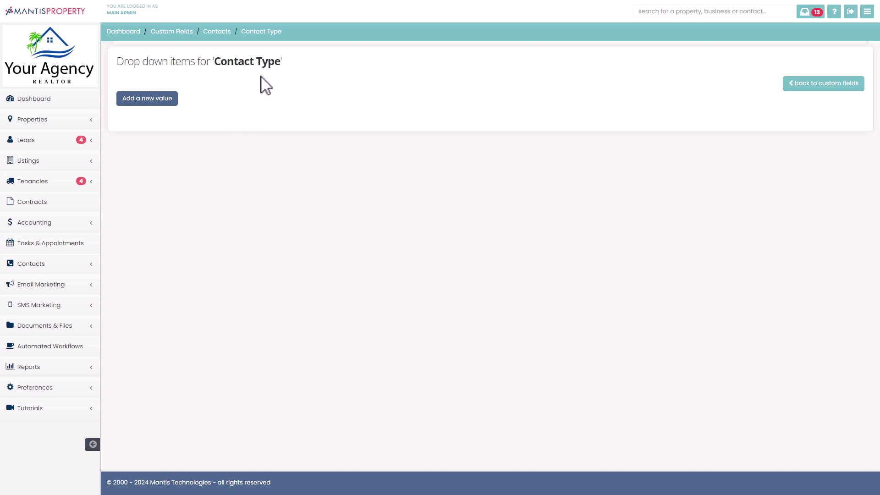
Add "option 1" as a drop-down value for the Contact Type field
click(159, 101)
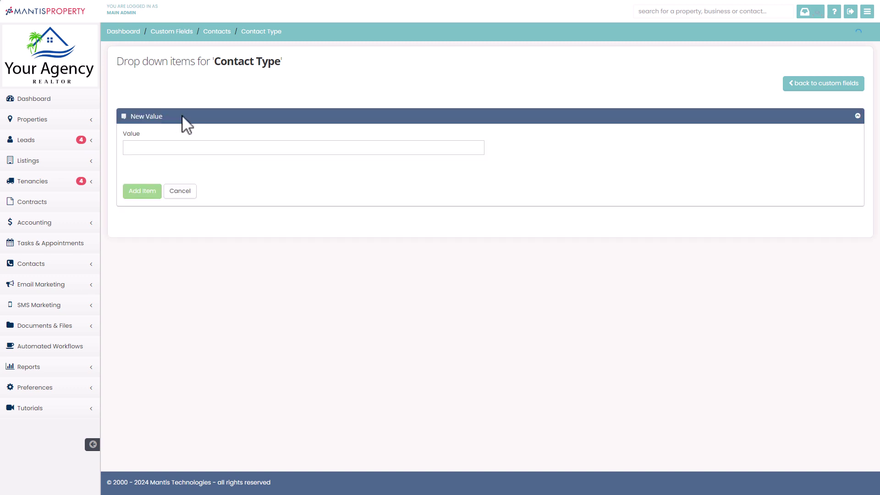
click(176, 145)
text(optio)
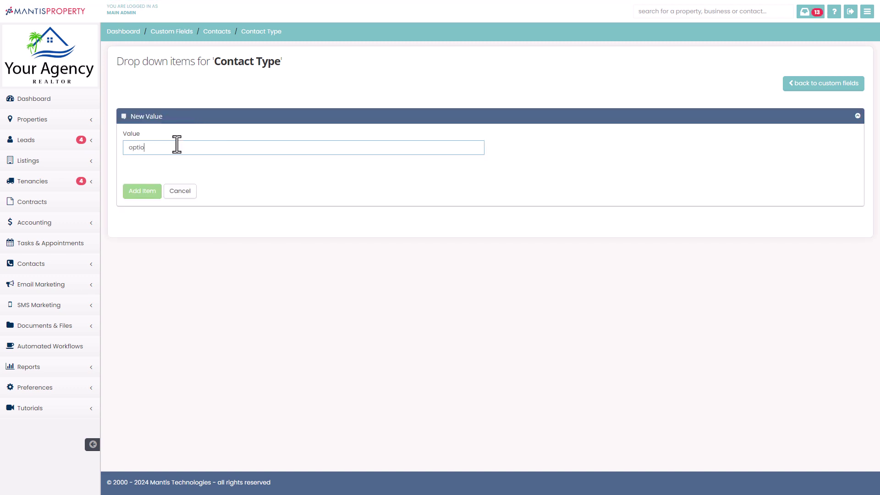
text(n 1)
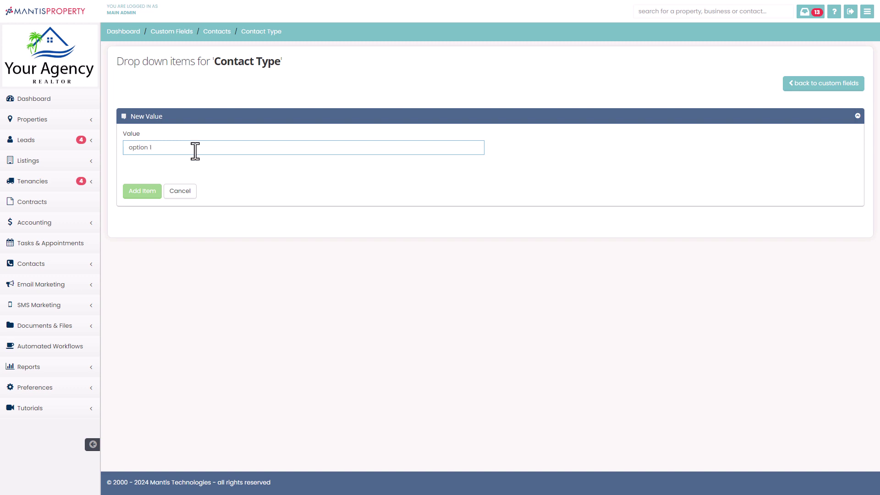
click(142, 191)
Add "option 2" as another drop-down value for Contact Type
click(158, 102)
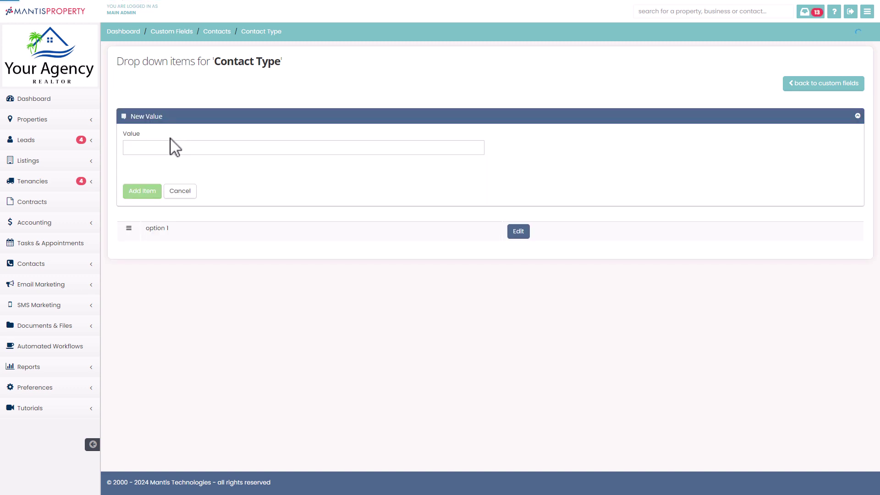
click(174, 145)
text(option 2)
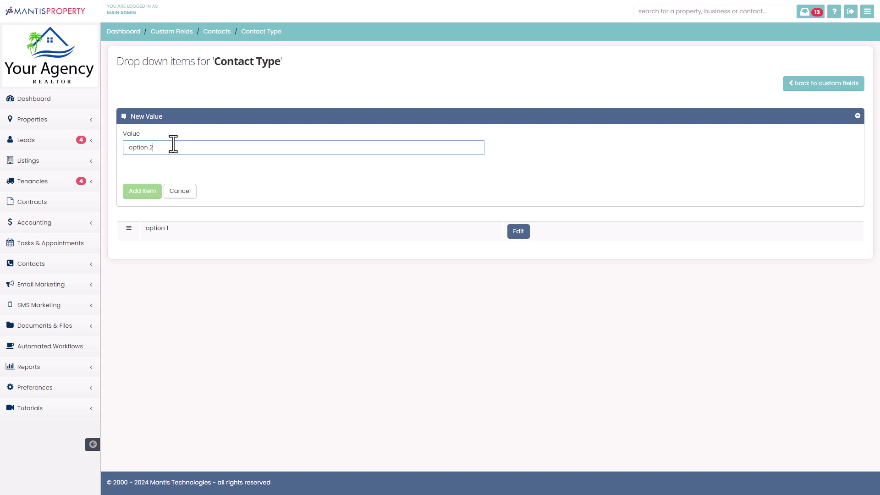
click(142, 192)
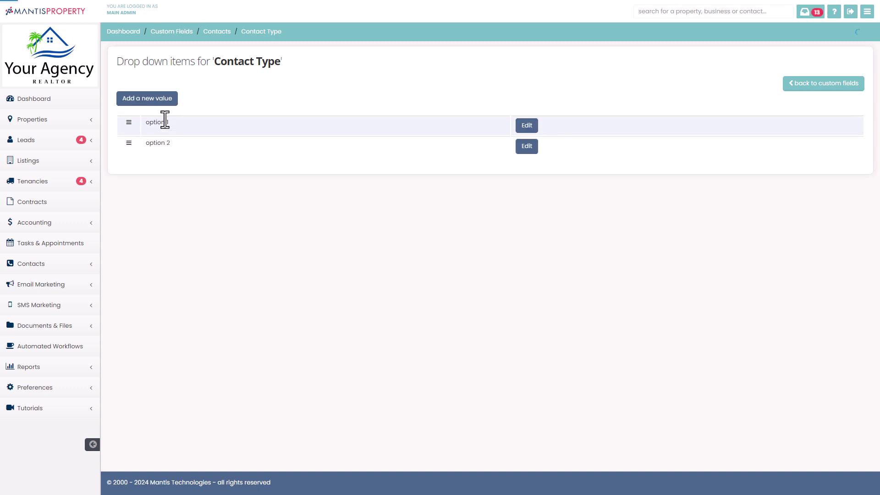
Add "option 3" to the Contact Type drop-down values
click(161, 101)
click(181, 145)
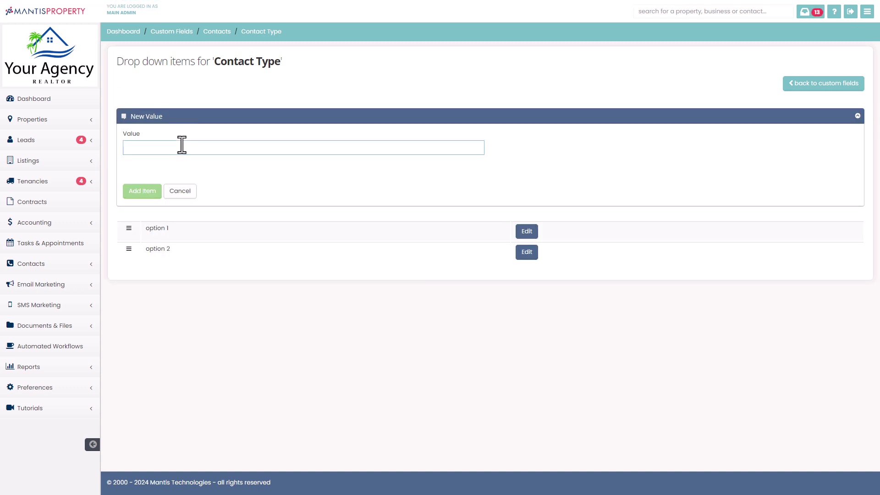
text(option 3)
click(142, 192)
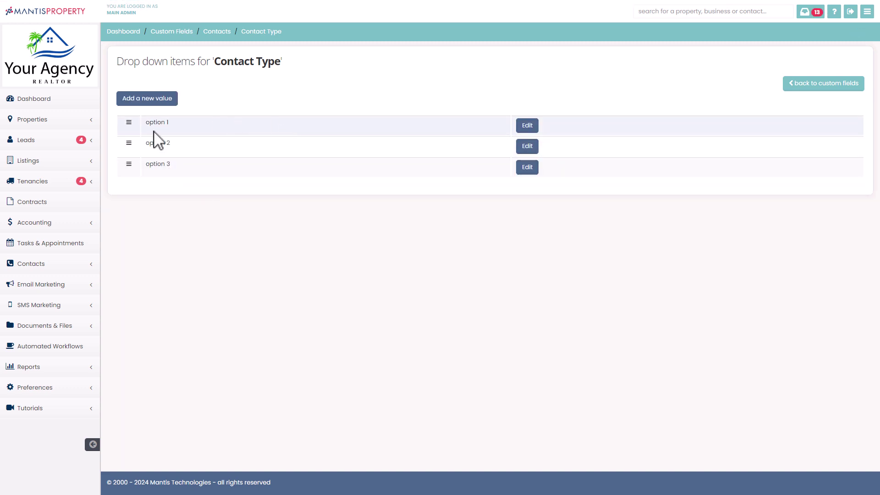
Try reordering the drop-down values of the Contact Type field
mouse_move(128, 164)
mouse_down()
mouse_move(130, 122)
mouse_move(138, 163)
mouse_up()
drag(129, 143, 133, 129)
drag(128, 168, 153, 164)
Return to the contact custom fields and add a required Text field named "company name"
click(825, 97)
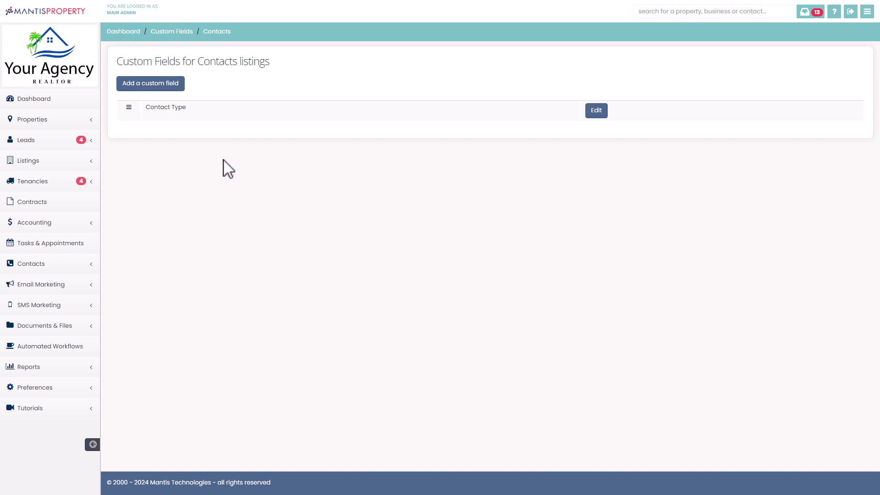
click(170, 90)
click(165, 132)
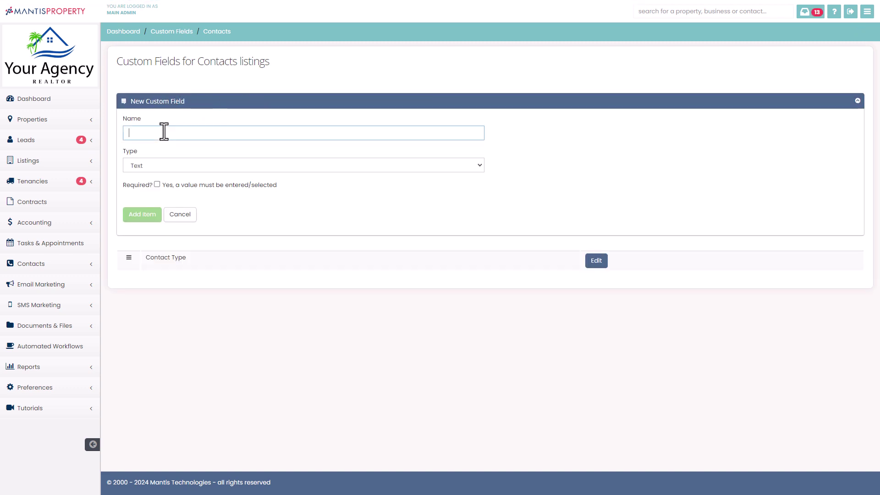
text(company name)
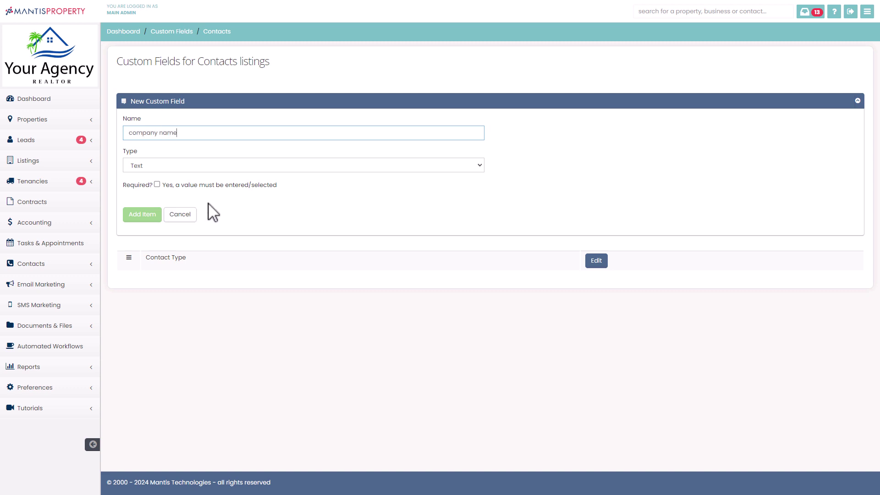
click(157, 185)
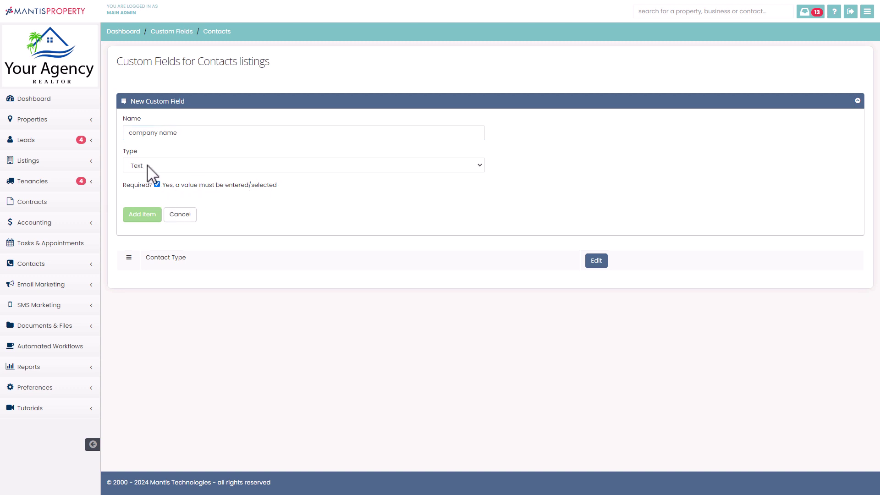
click(143, 217)
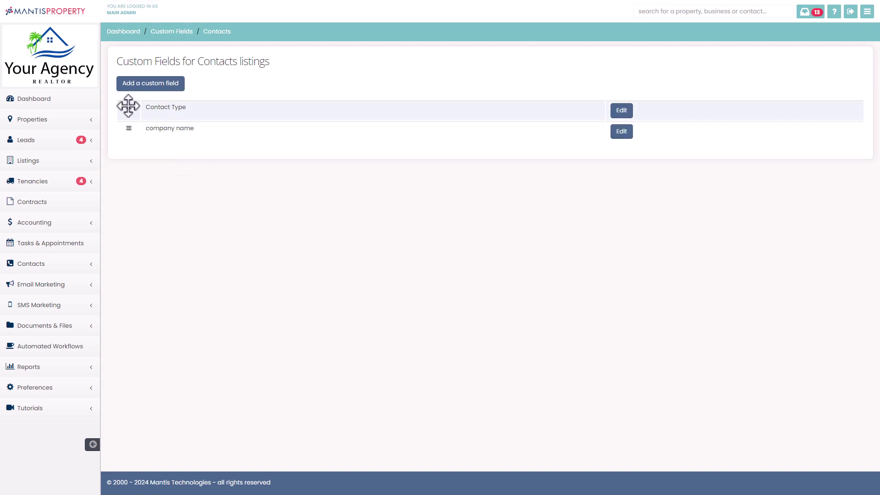
mouse_move(129, 107)
mouse_down()
mouse_move(122, 174)
mouse_move(124, 122)
mouse_move(131, 122)
mouse_up()
Search for a contact by e-mail address and open the matching contact record
click(685, 15)
text(david@m)
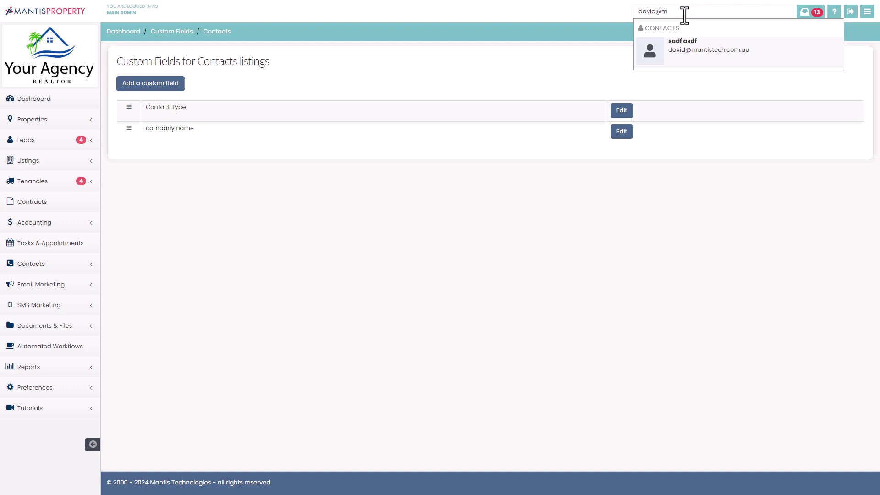
click(700, 54)
click(618, 59)
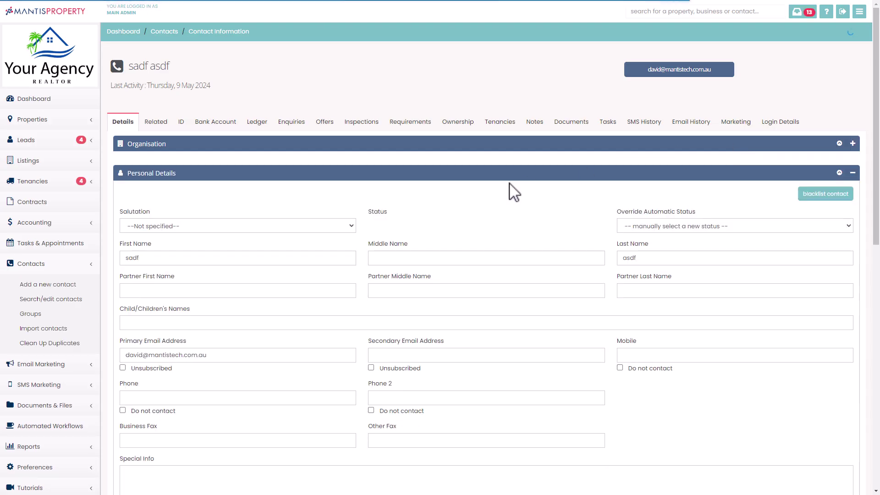
Examine the Contact Type options and the required company name field in the contact's Extra Information section
scroll(471, 216, down, 5)
scroll(495, 183, down, 3)
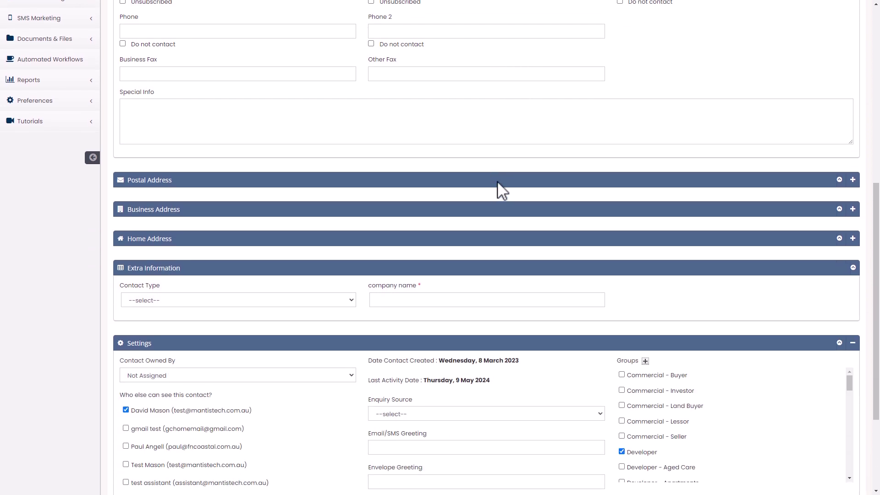
scroll(494, 161, down, 2)
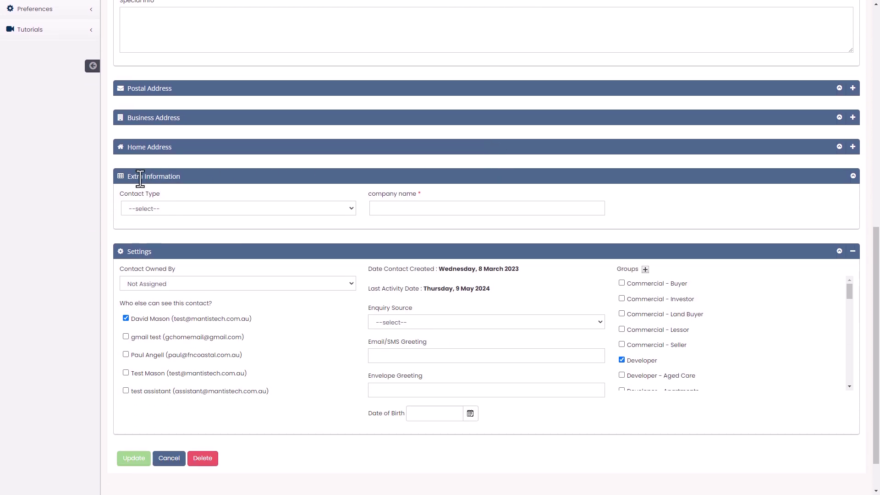
click(164, 210)
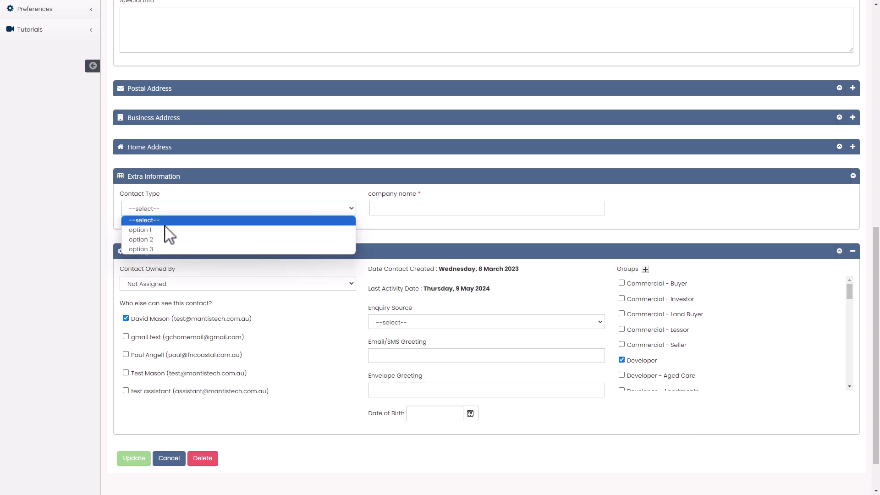
click(330, 201)
click(397, 211)
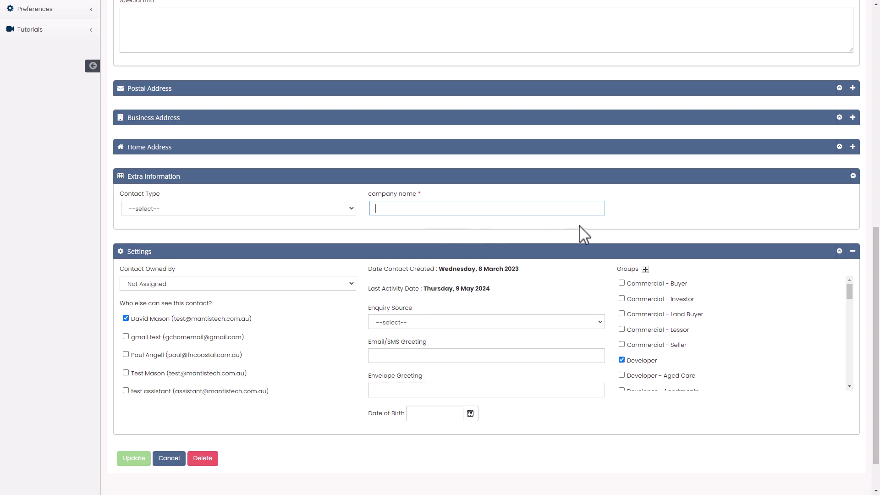
scroll(580, 231, up, 10)
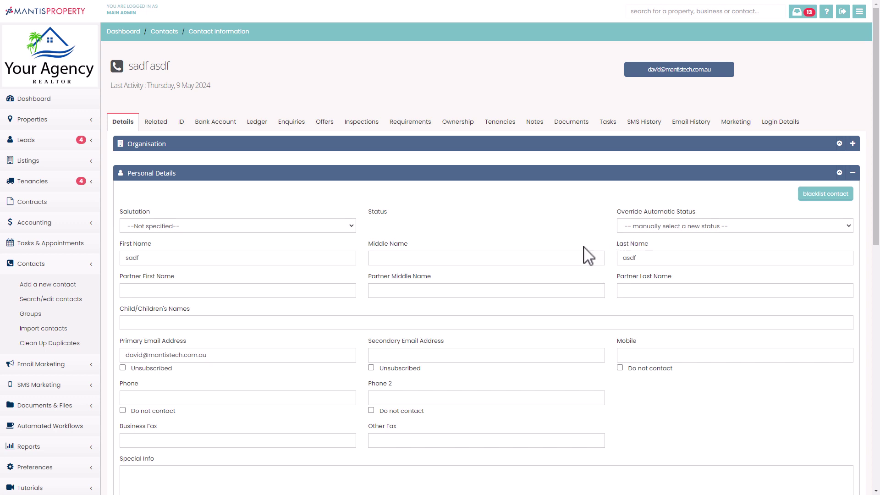
scroll(586, 244, down, 1)
scroll(596, 232, down, 3)
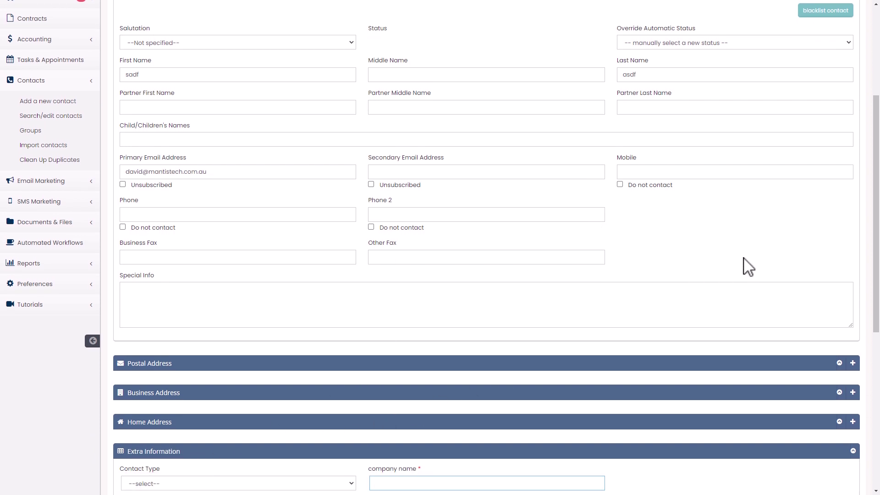
scroll(483, 74, up, 4)
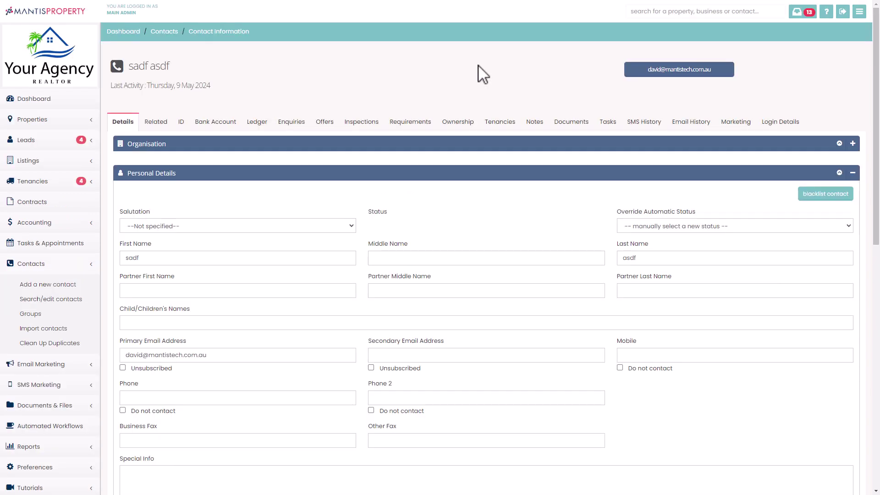